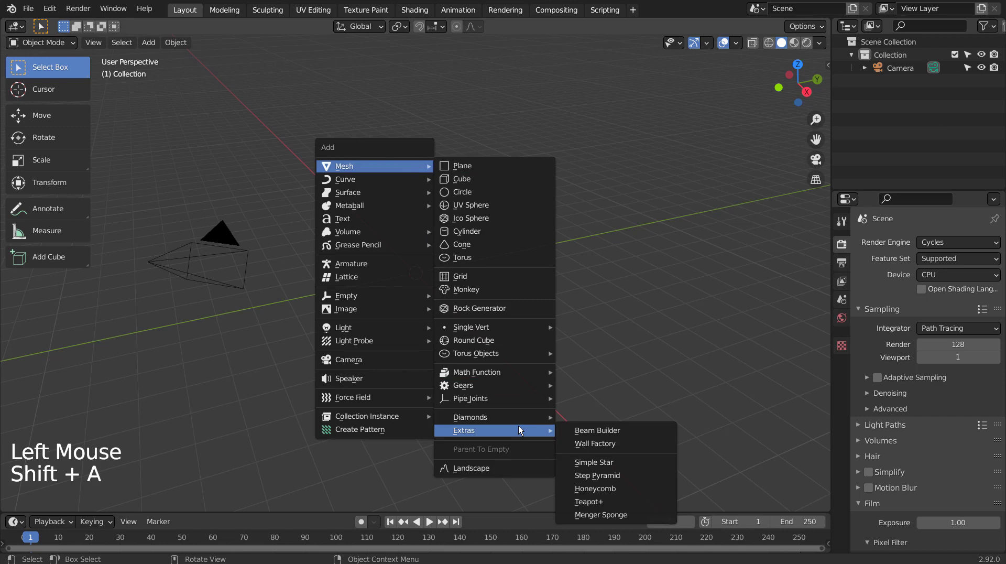
Step: Add a Wall Factory wall in radial shape with start -10.33, end 10.21, bottom 0.60 and edging 1.68
click(649, 446)
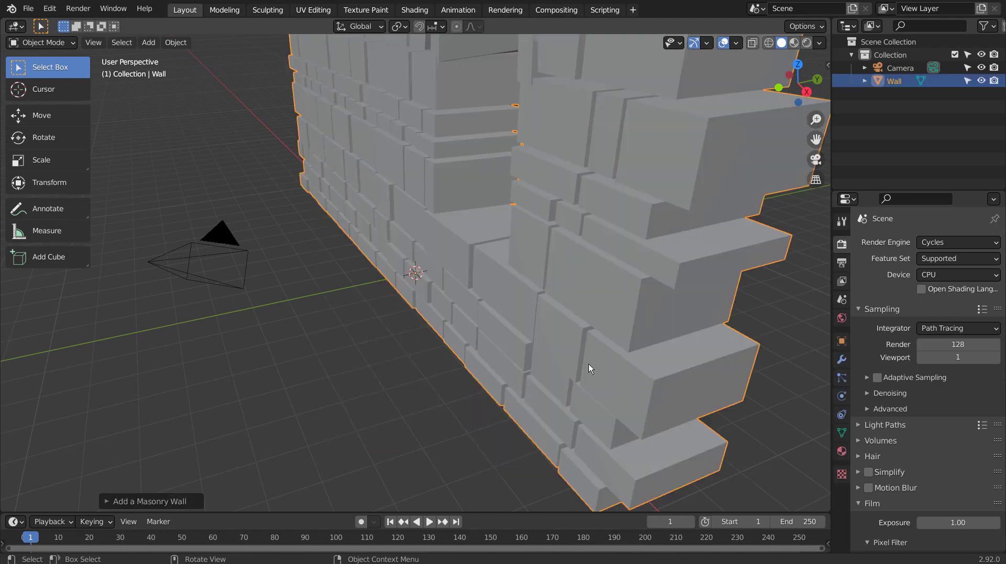
click(126, 500)
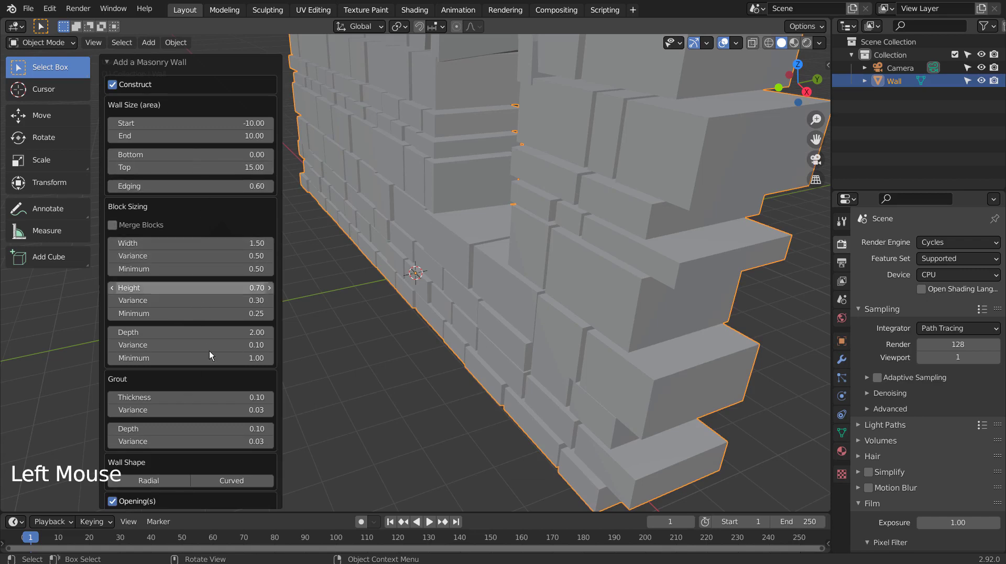
click(174, 480)
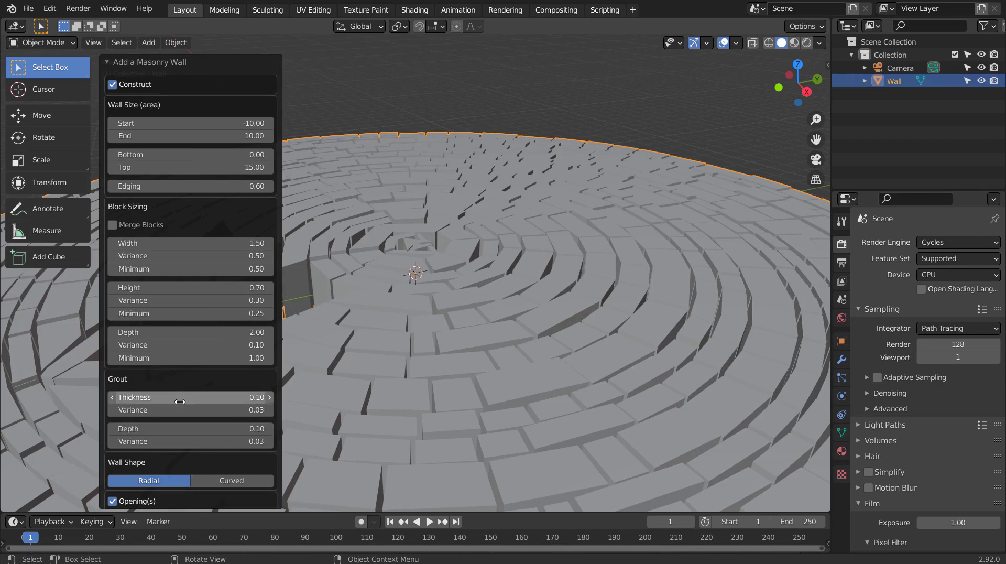
click(181, 119)
drag(180, 119, 211, 186)
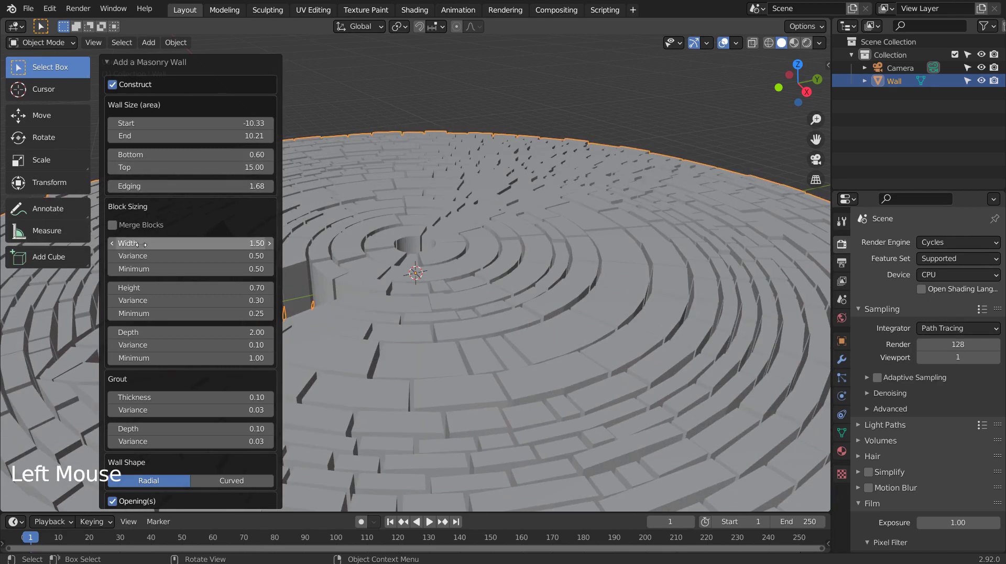
Step: Set the wall's block width to 1.80 with variance 1.40, height to 0.64, and depth to 1.79 with variance 1.54 and minimum 1.06
mouse_move(181, 243)
mouse_down()
mouse_move(217, 244)
mouse_move(189, 243)
mouse_up()
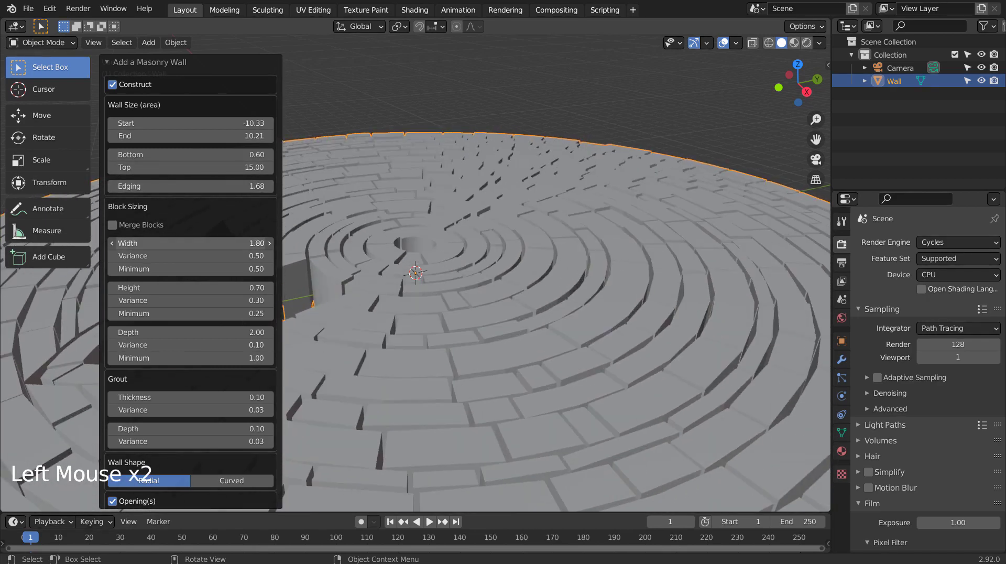
drag(141, 288, 168, 256)
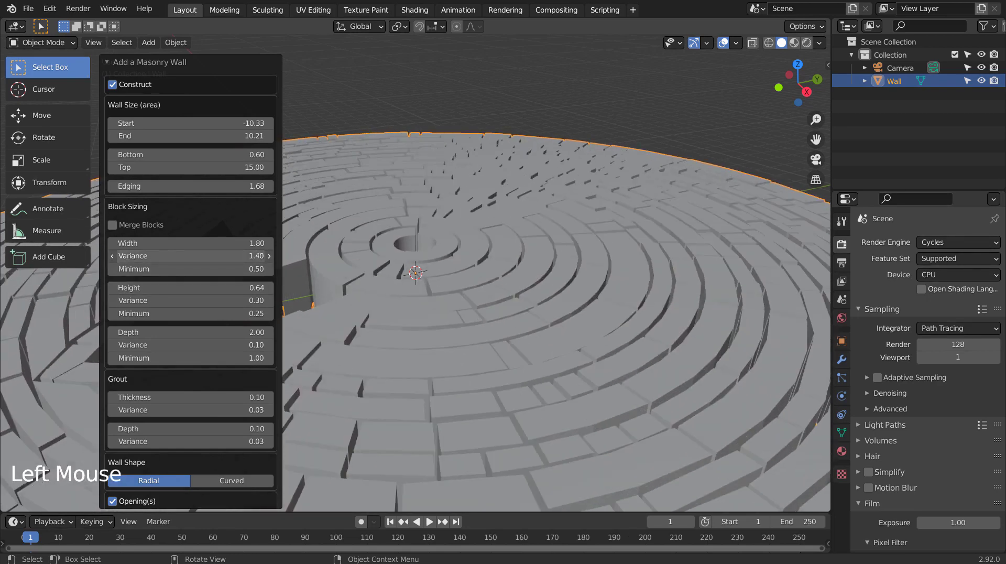
drag(136, 332, 166, 345)
scroll(422, 226, down, 3)
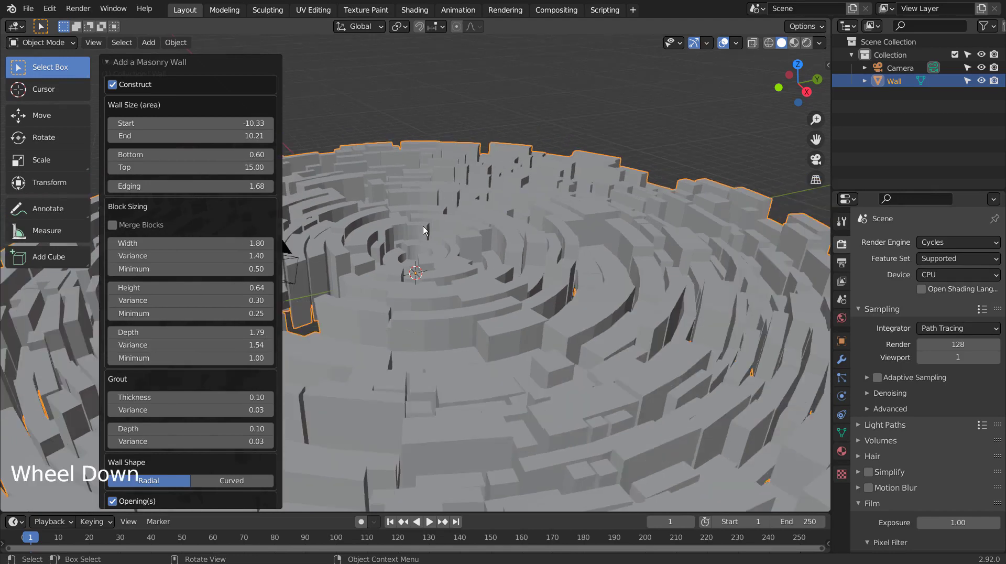
middle_drag(430, 232, 428, 245)
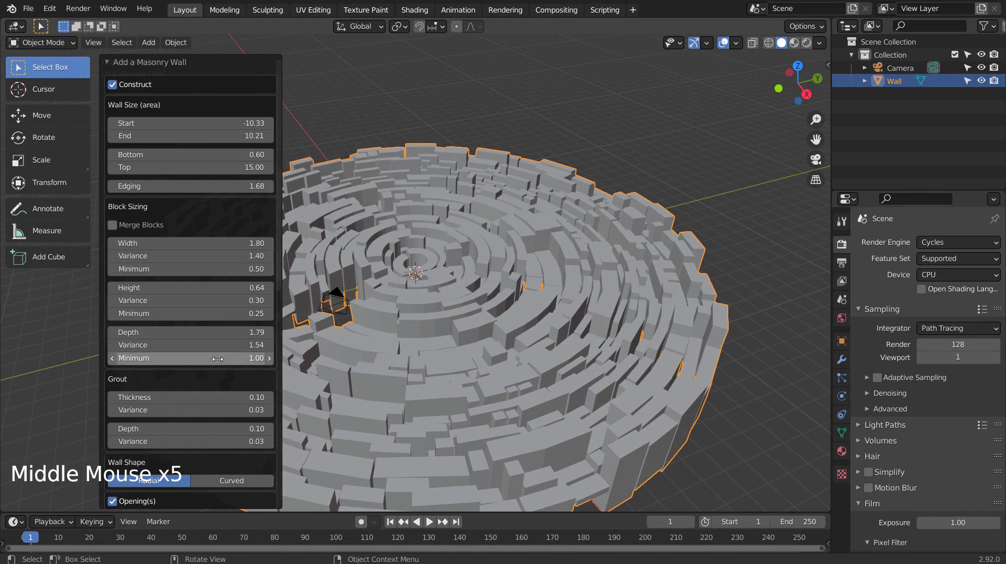
drag(217, 358, 218, 358)
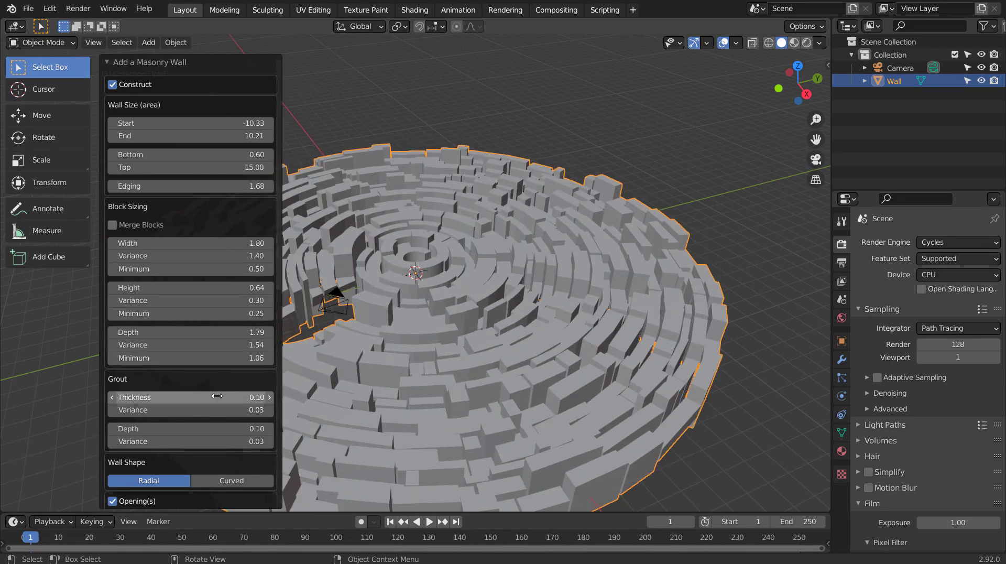
Step: Set the wall's grout thickness to 0 and its thickness variance to 0.18, and deselect the wall
drag(247, 397, 247, 397)
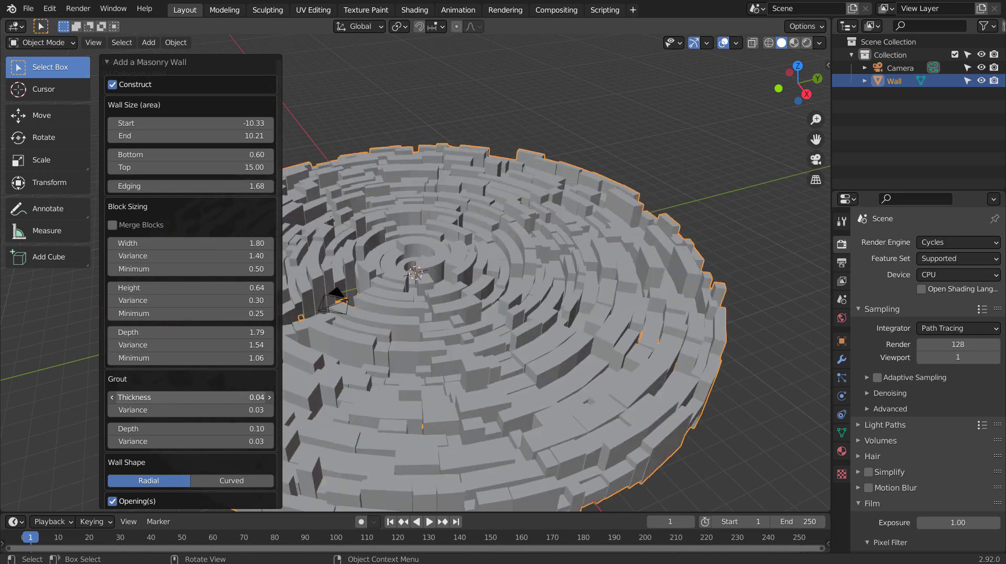
click(247, 397)
text(0)
key(Return)
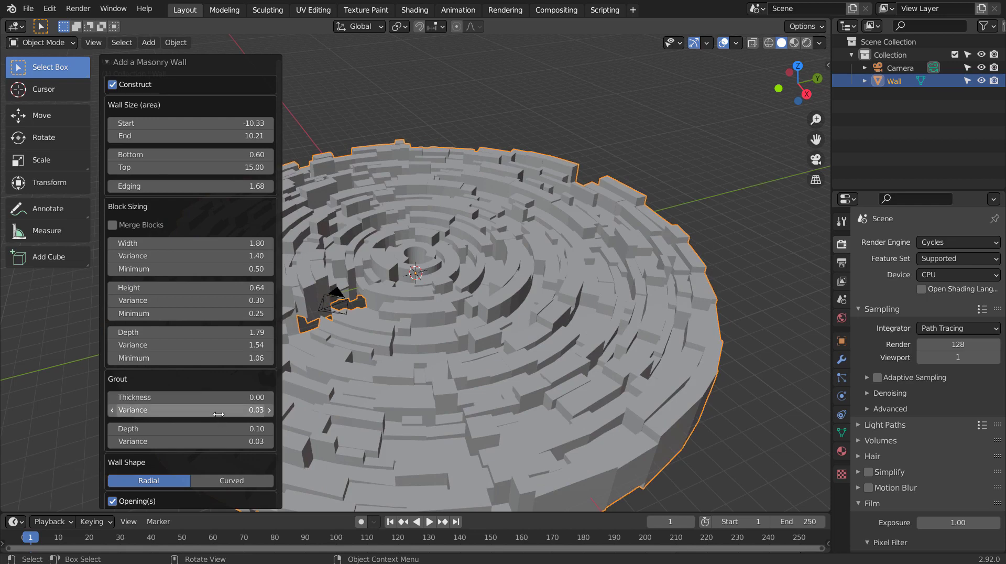
mouse_move(247, 410)
mouse_down()
mouse_move(226, 410)
mouse_move(254, 410)
mouse_up()
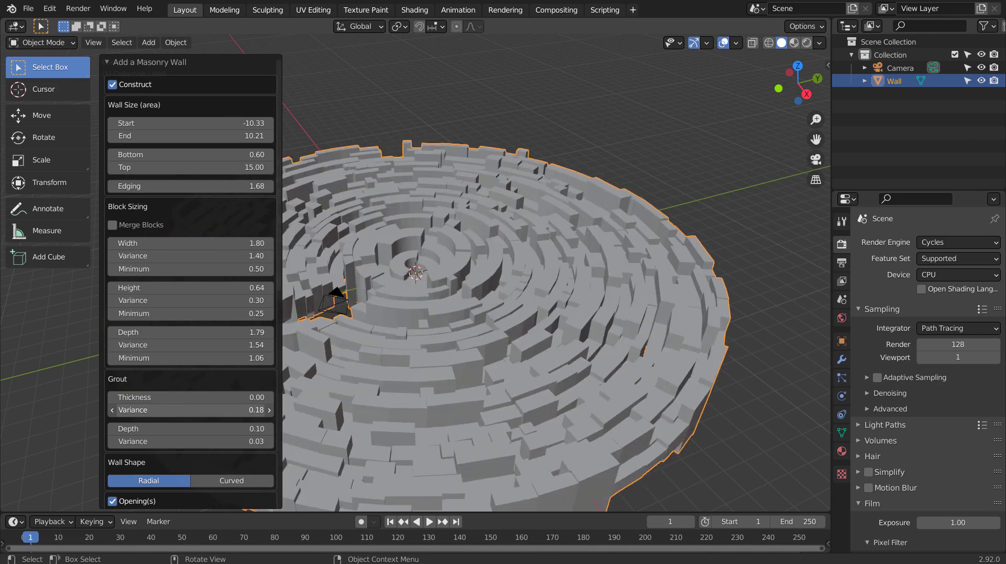
click(700, 193)
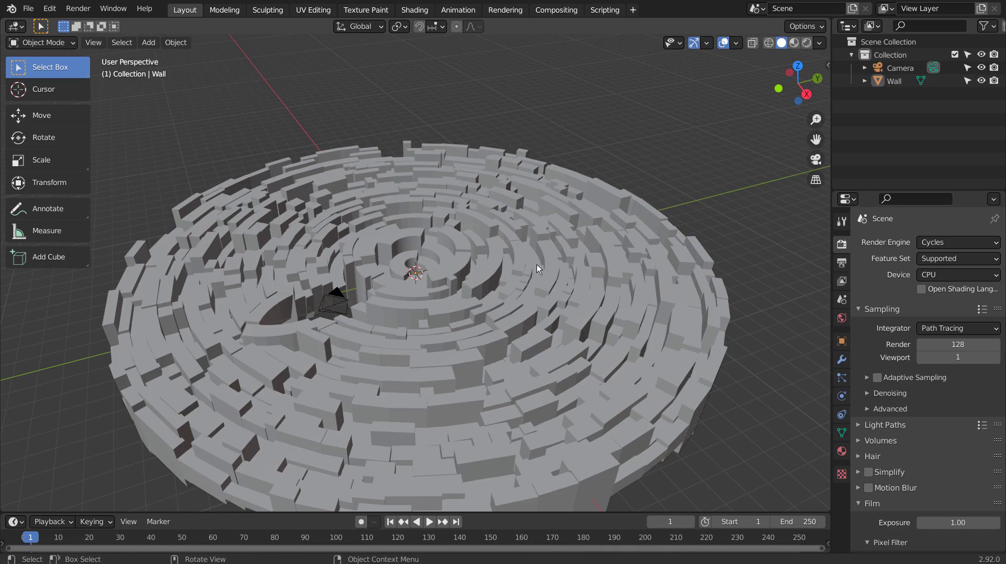
Step: Add a plane at the maze's centre and scale it up about 10.84 times
key(shift+a)
mouse_move(537, 264)
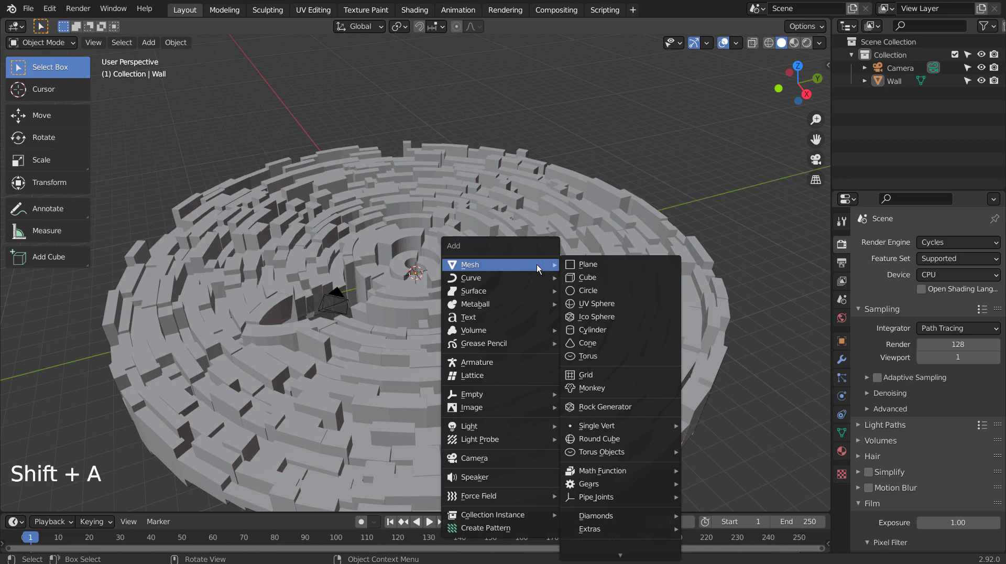
click(580, 267)
key(s)
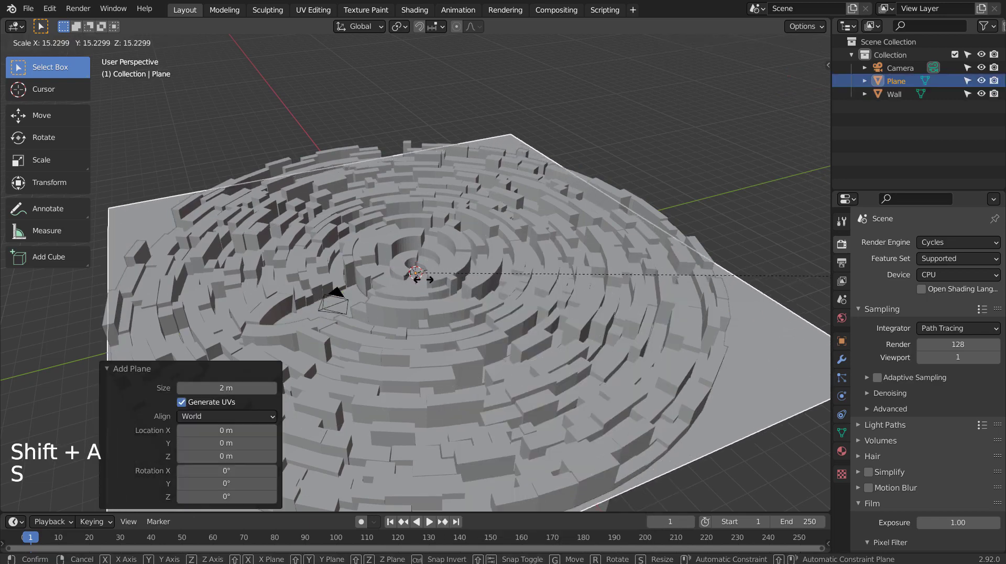
click(421, 278)
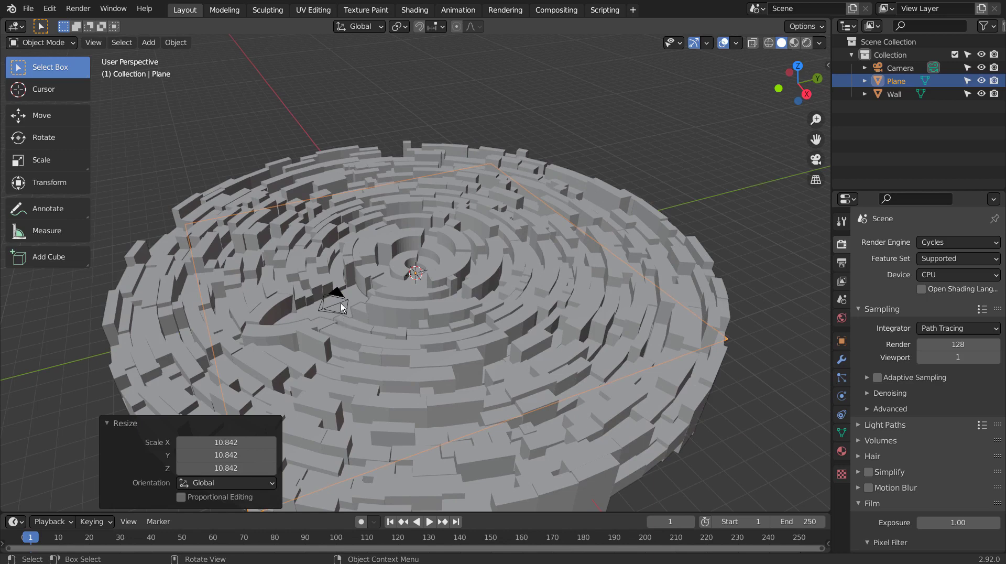
Step: Duplicate the plane, scale the copy to about 1.86 times, and lower it about 0.31 m along Z
key(shift+d)
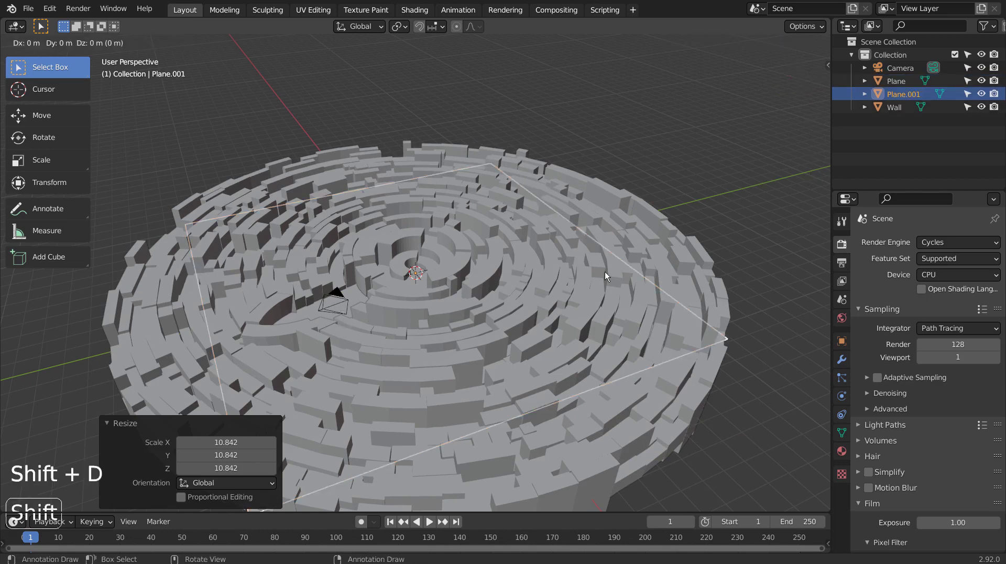
key(s)
click(767, 260)
key(g)
key(z)
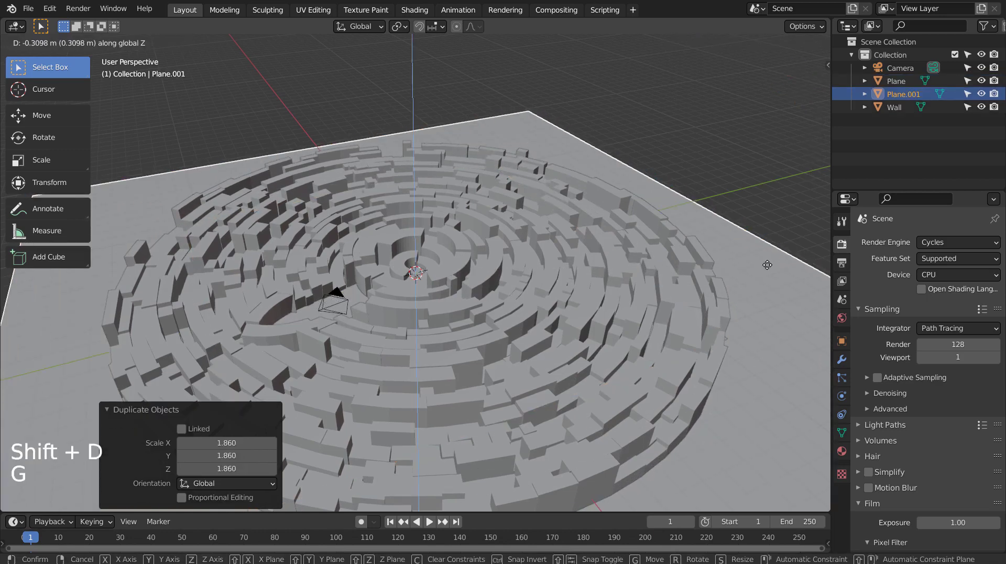
click(767, 265)
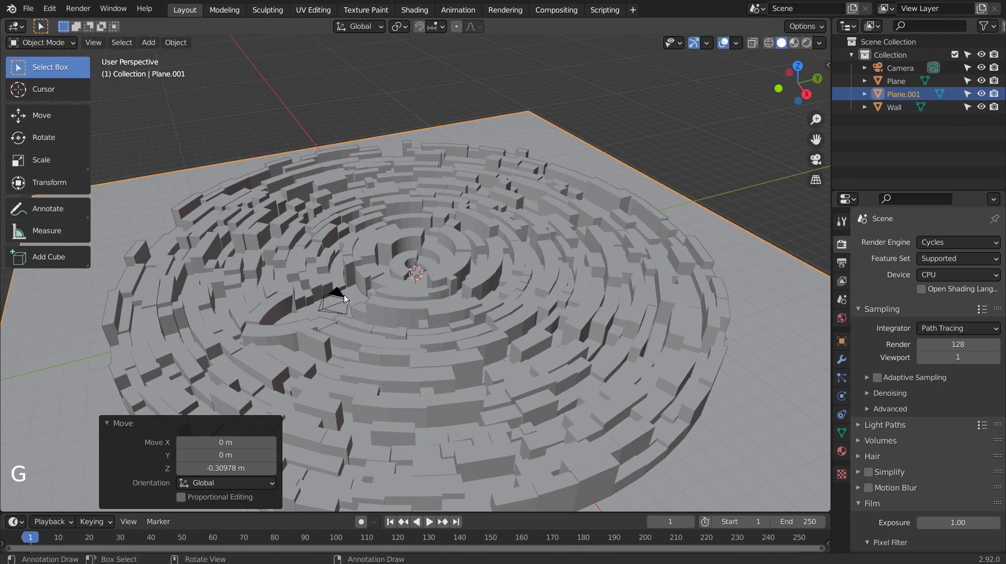
Step: Give the smaller plane a new material with a light green base color, hue 0.389 and saturation 0.513
click(307, 321)
click(313, 312)
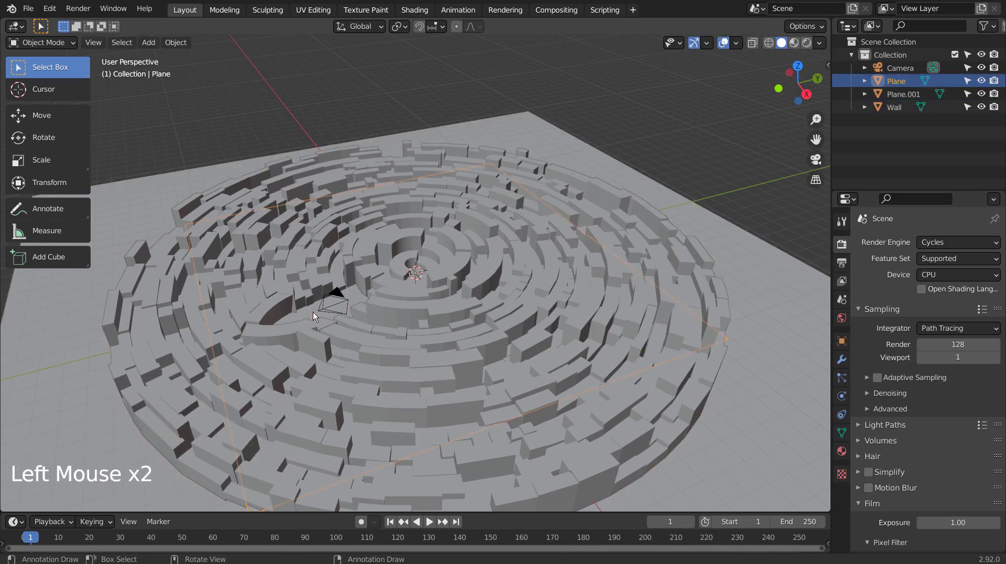
click(841, 450)
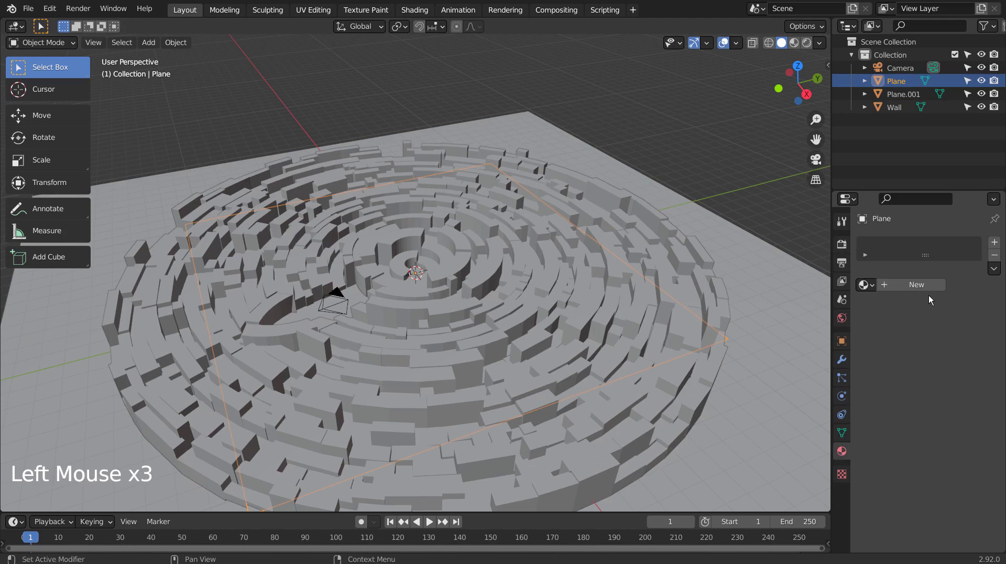
click(925, 291)
click(951, 401)
click(955, 396)
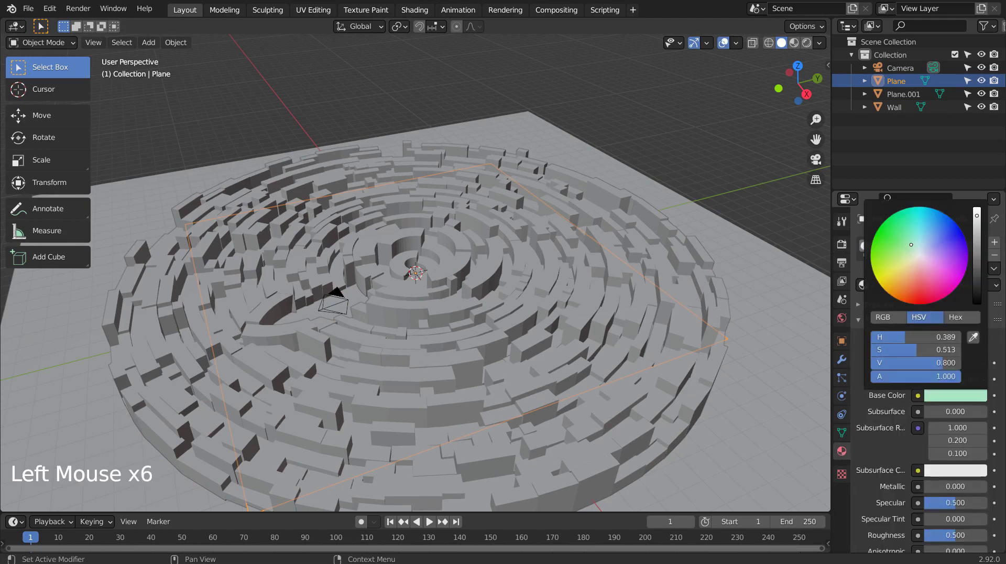
Step: Give the larger ground plane its own new material with a light green base color
click(779, 266)
click(912, 288)
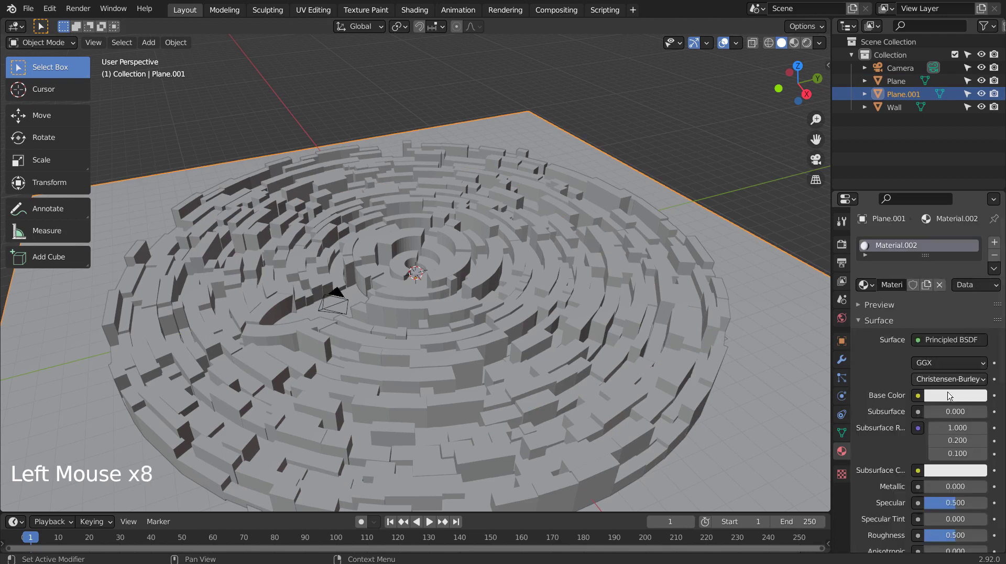
click(954, 397)
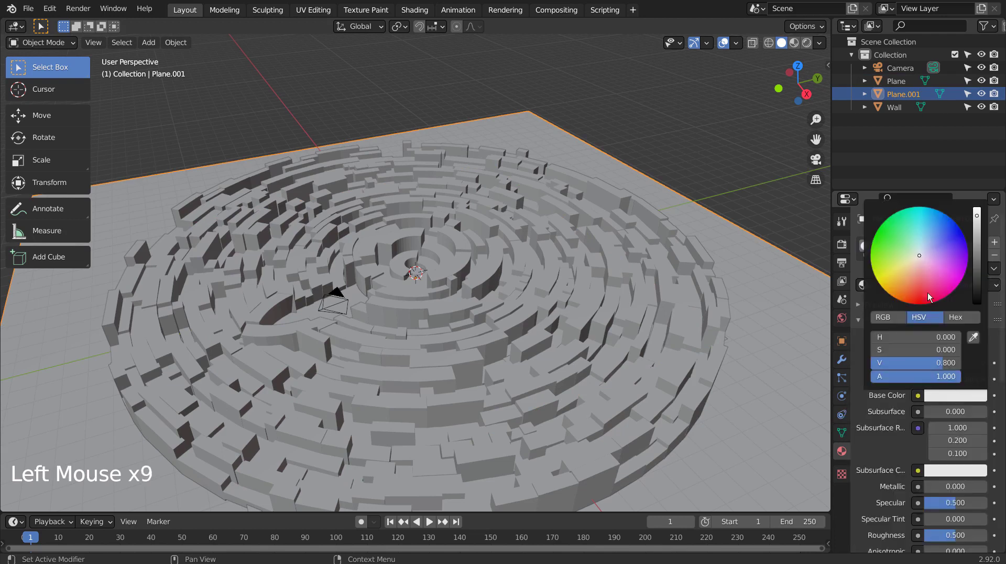
click(909, 251)
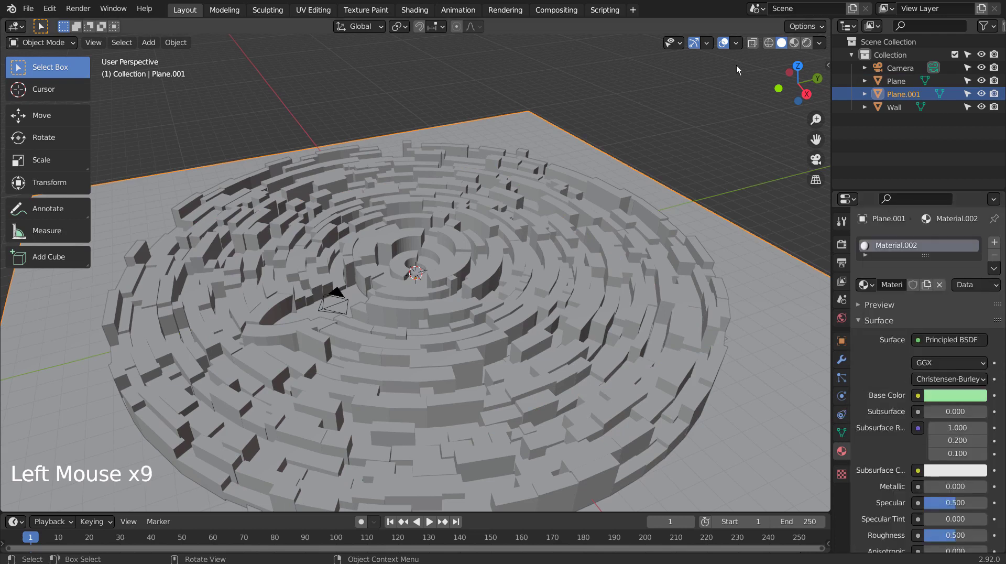
Step: Preview the materials in the viewport and set the smaller plane's base color to orange, hue 0.084 and saturation 0.844
click(795, 43)
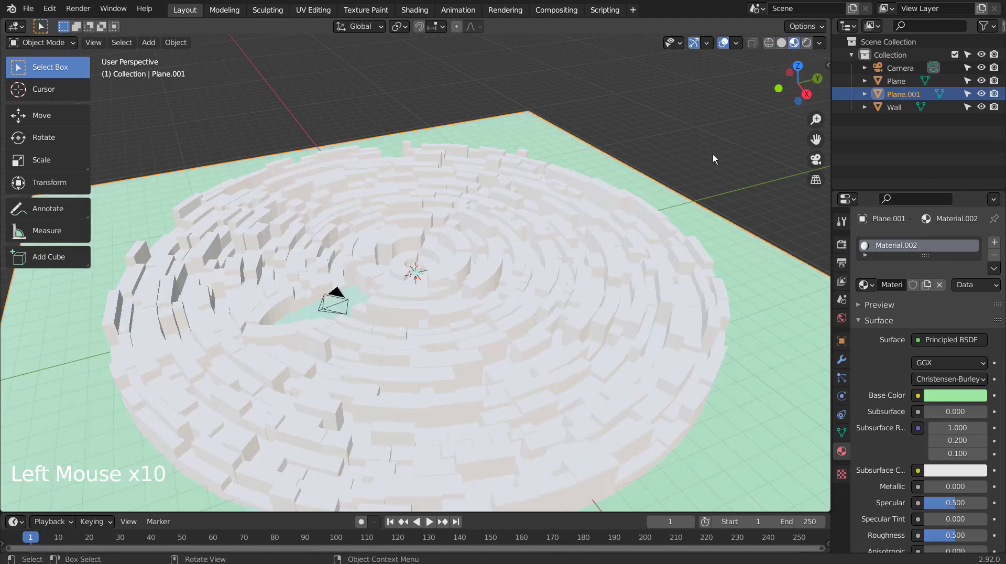
click(299, 319)
click(951, 397)
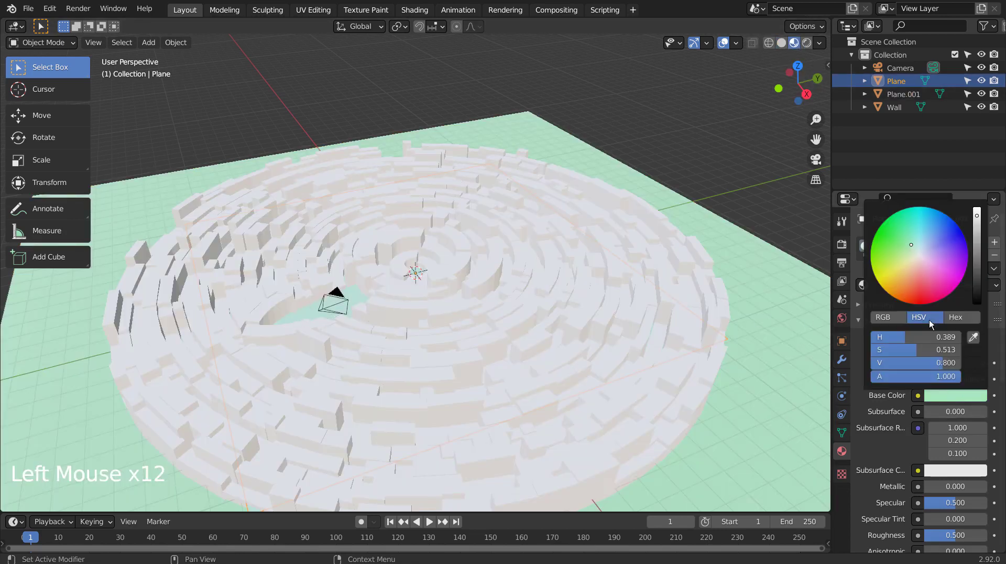
drag(908, 278, 903, 278)
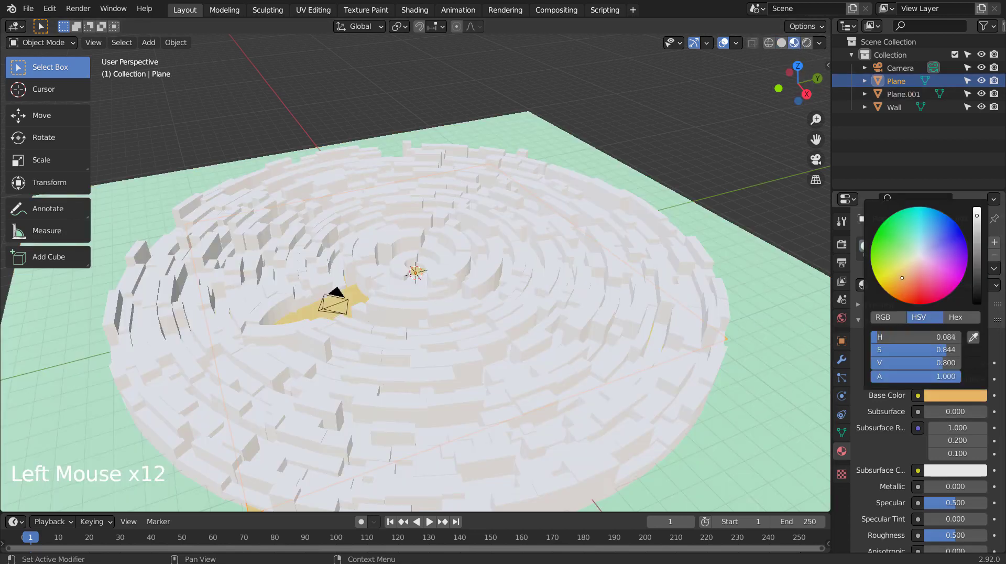
click(737, 124)
Step: Align the camera to the current view and reframe it with walk navigation so the maze's centre sits mid-frame
middle_drag(681, 192, 663, 198)
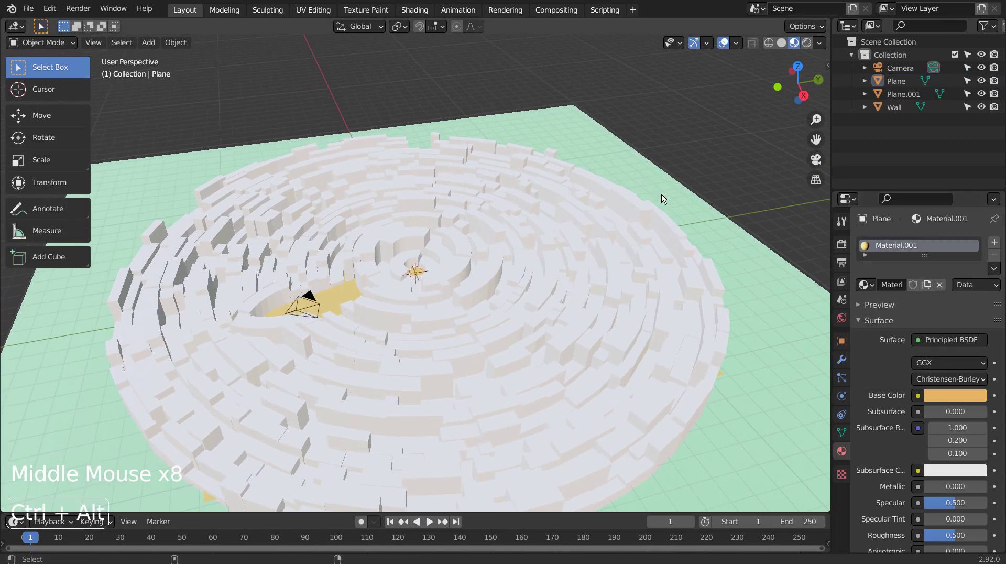
key(ctrl+alt+KP_0)
key(shift+grave)
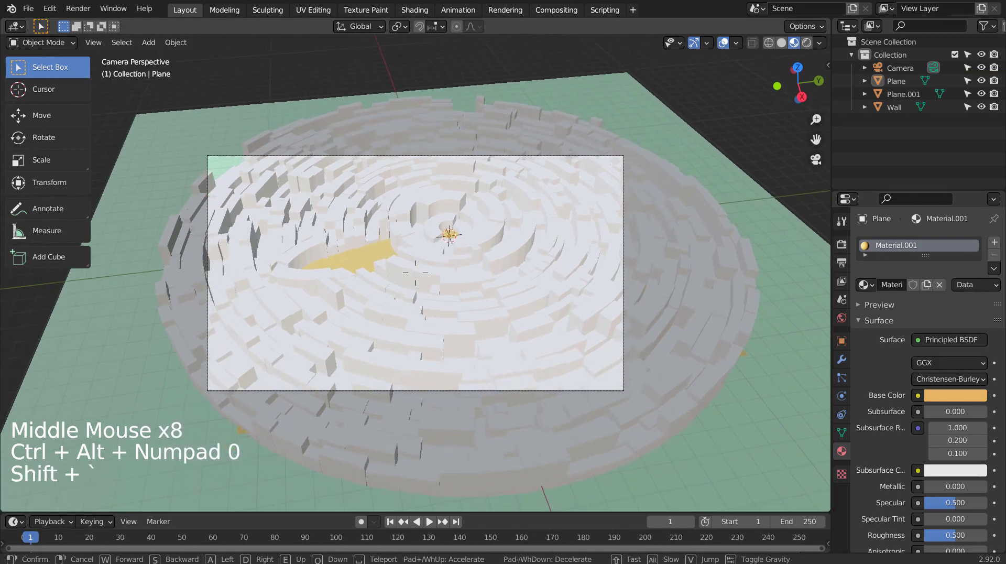
key(w)
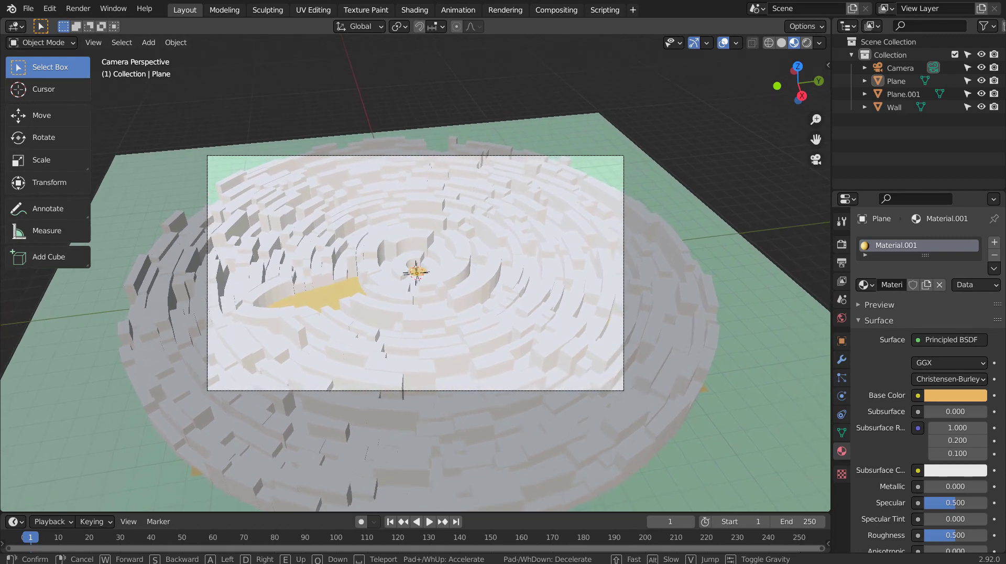
click(416, 273)
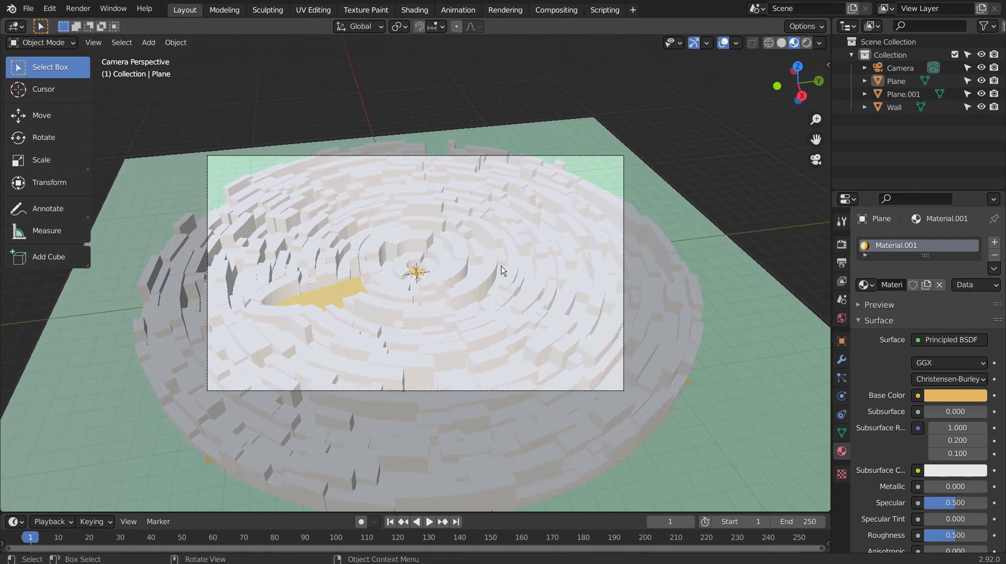
Step: Show the viewport in rendered shading and replace the world background's forest.exr environment image with a Sky Texture
click(807, 42)
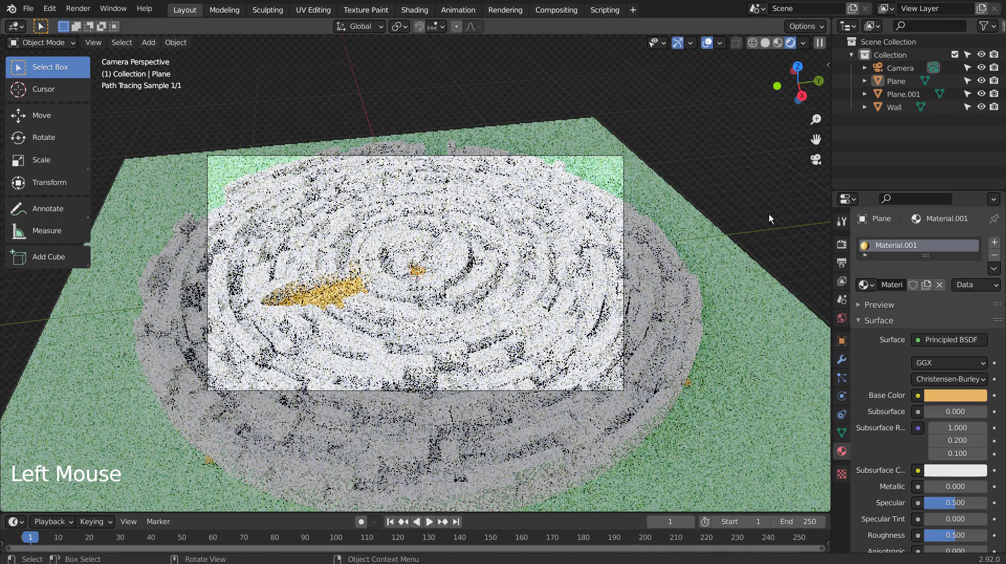
click(769, 214)
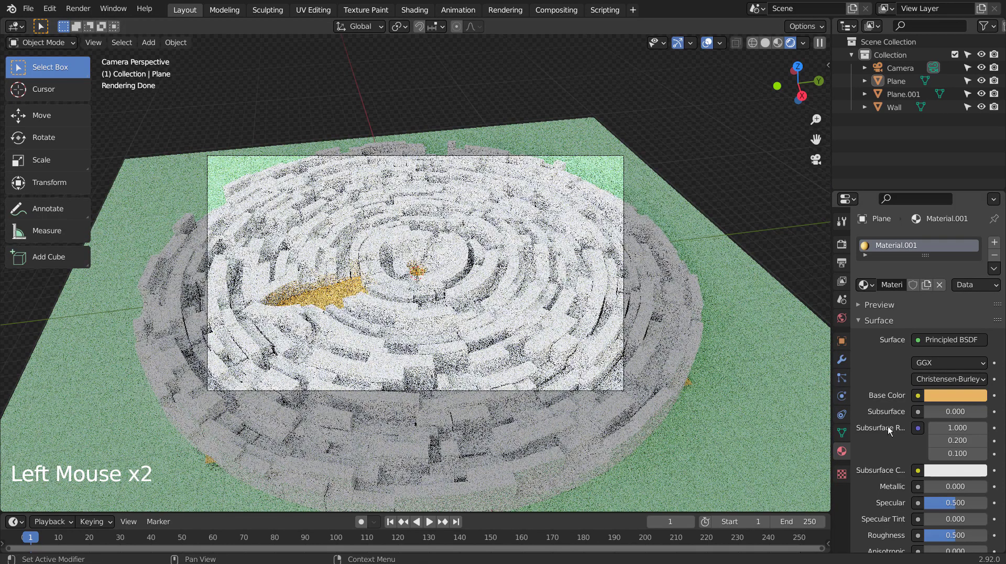
click(842, 318)
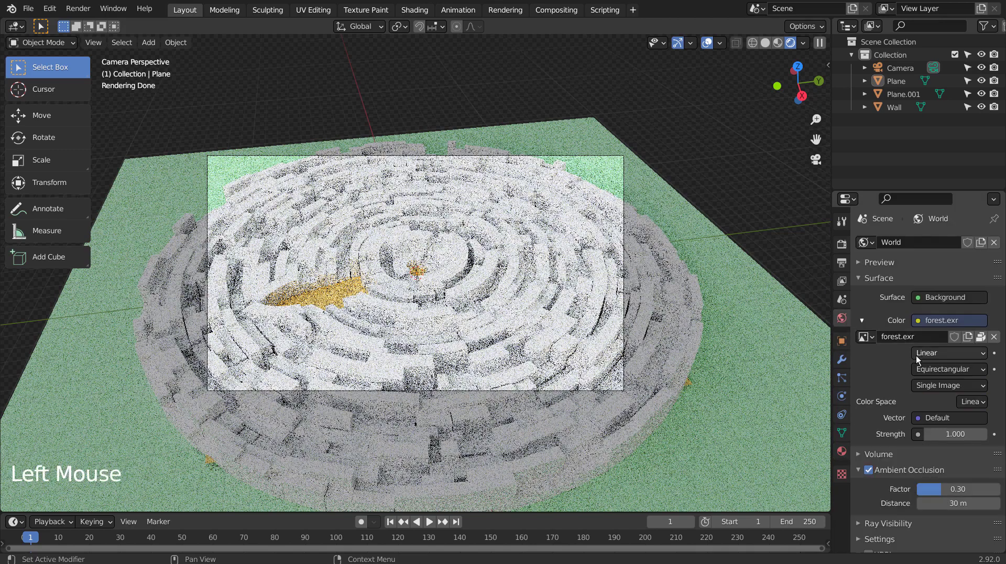
click(926, 323)
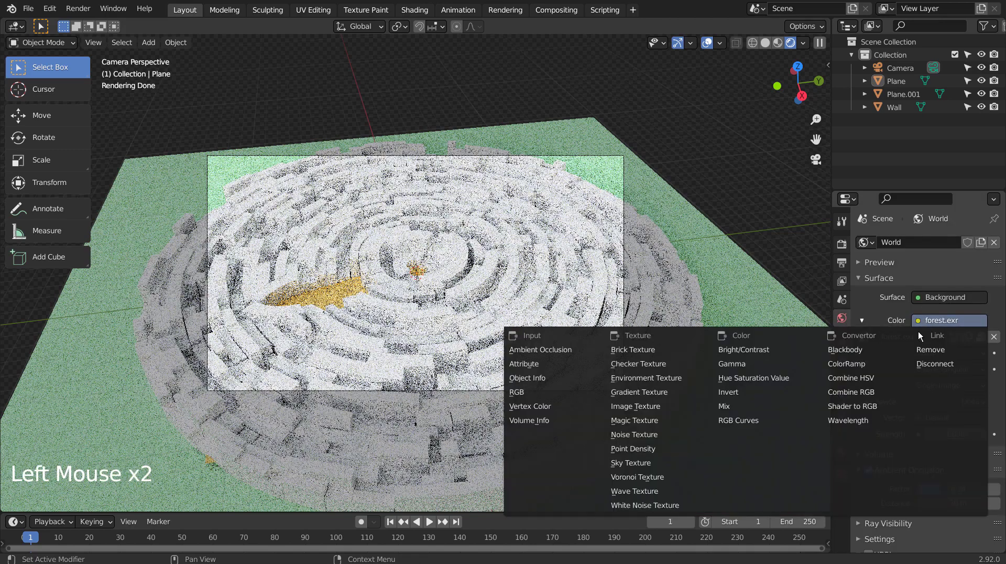
click(669, 458)
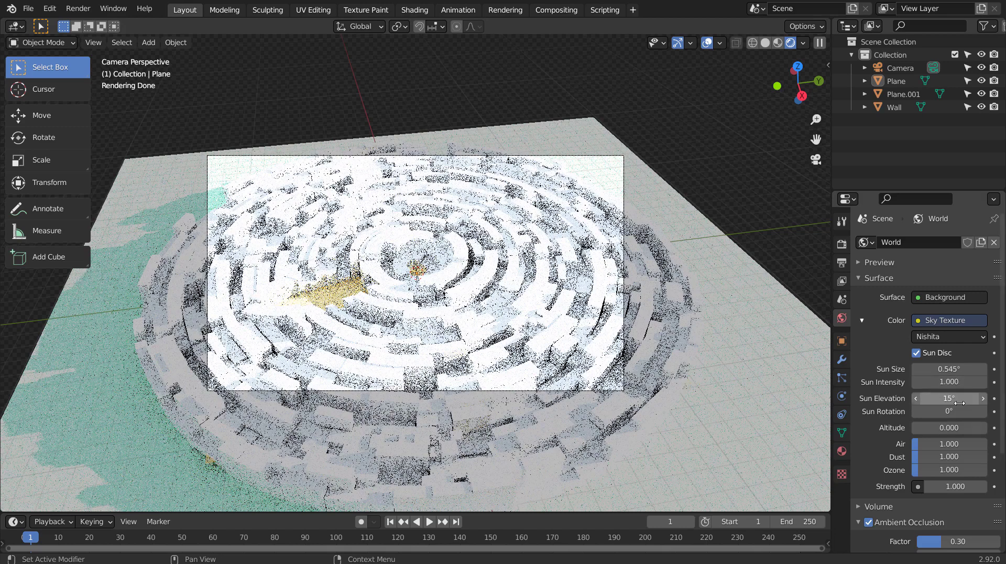
Step: Set the Nishita sky's sun elevation to 35° and the world background strength to 0.1
click(955, 410)
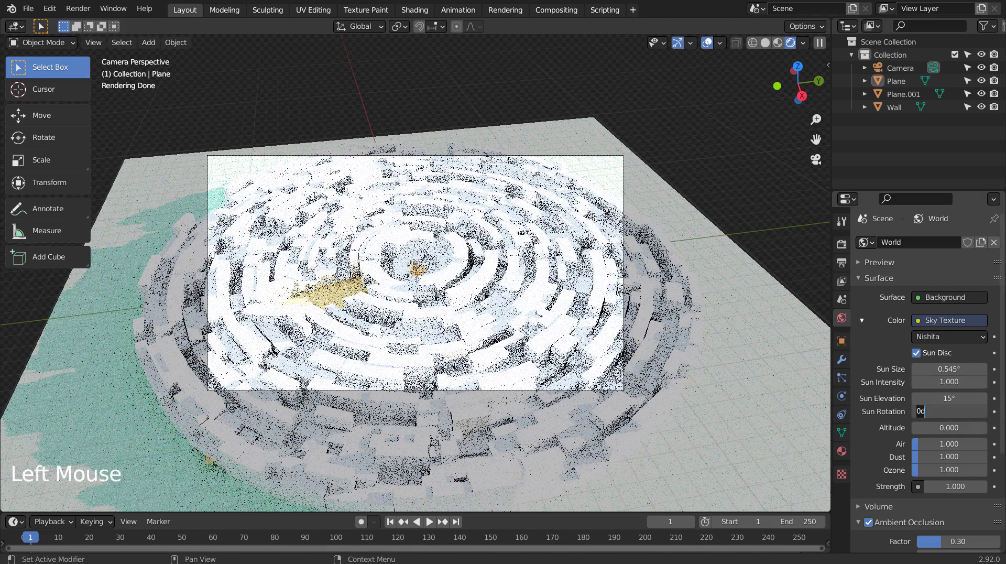
click(956, 399)
click(957, 398)
text(35)
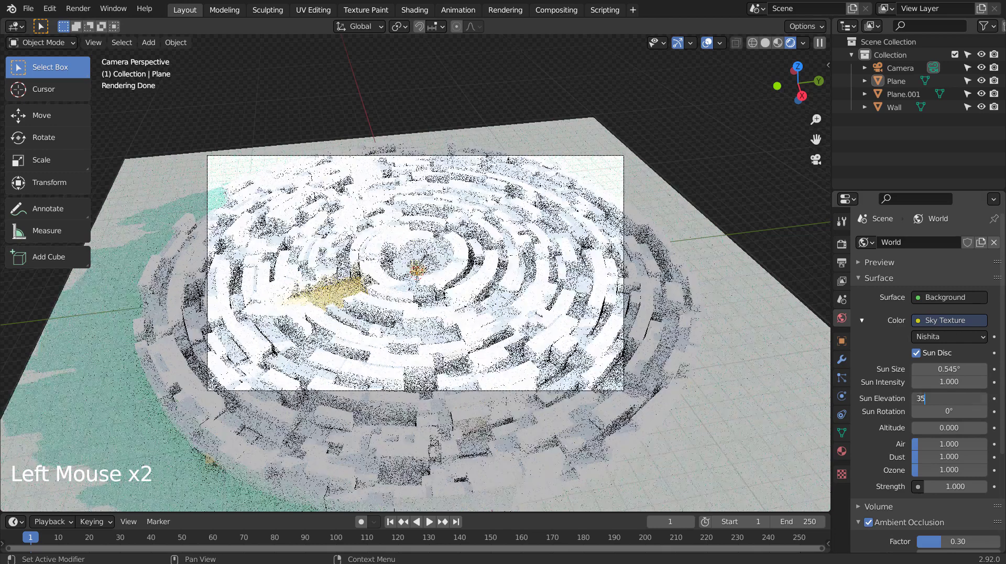
key(Return)
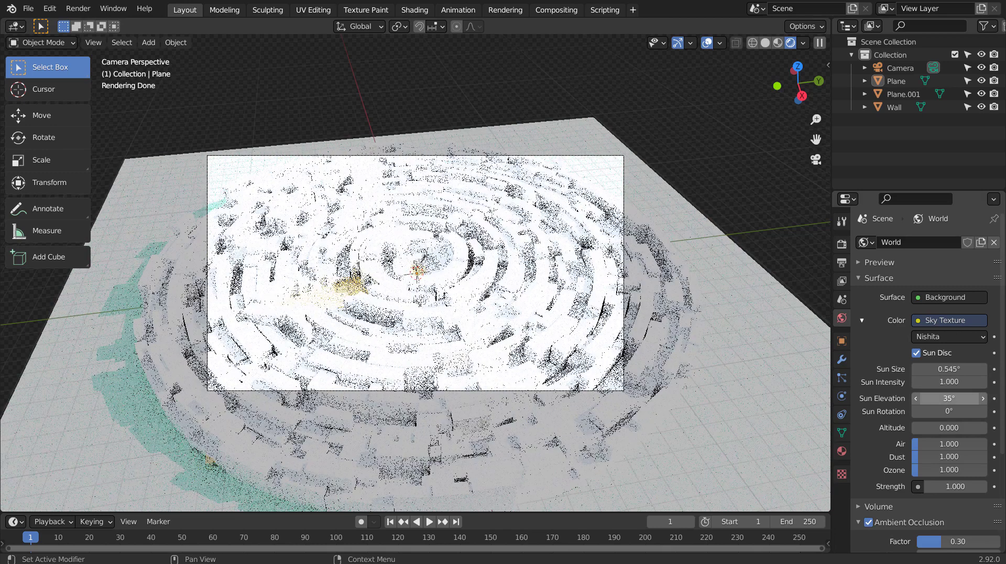
click(954, 487)
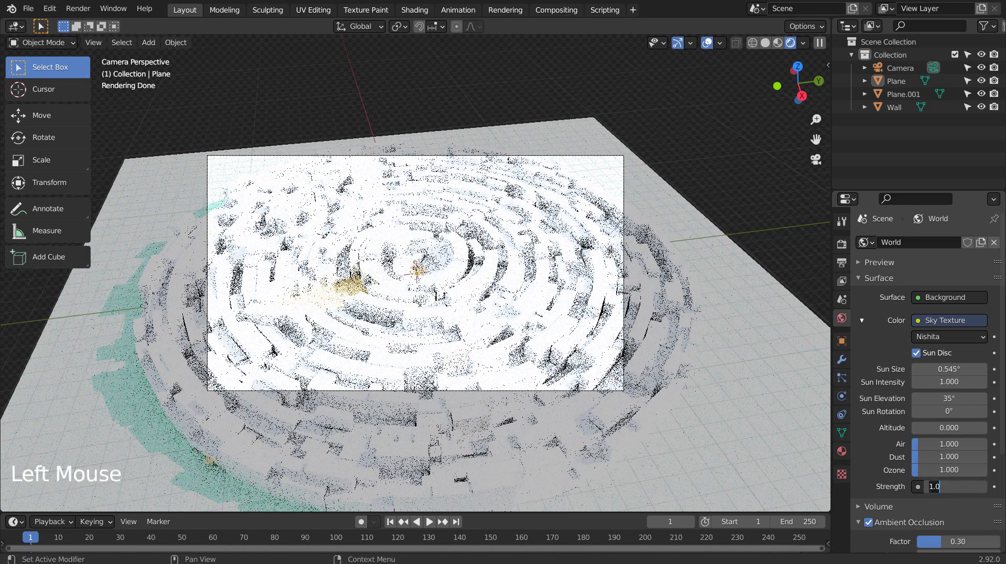
text(0.1)
key(Return)
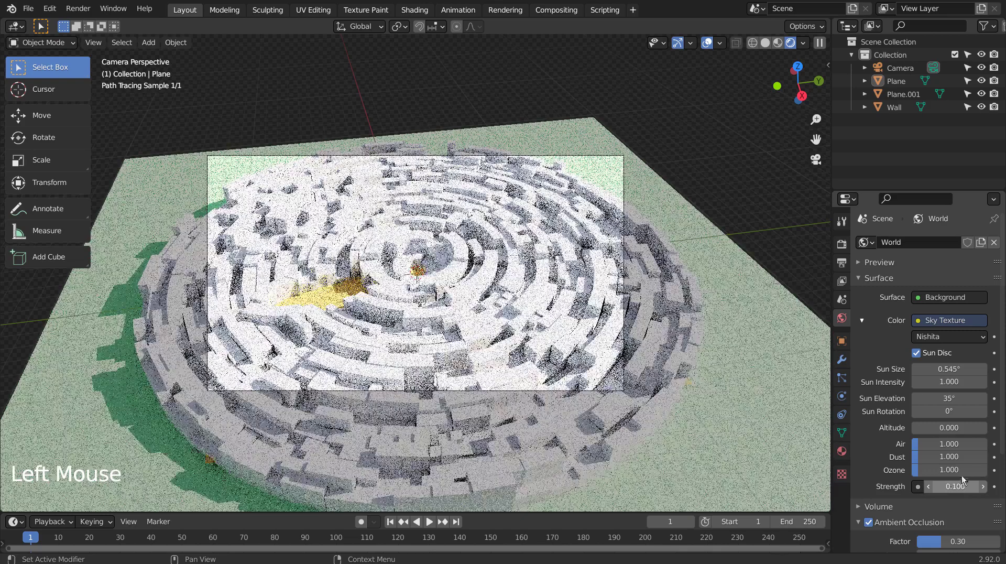
Step: Try sun rotations of 90°, 180°, 270° and 0° on the sky to compare how shadows fall across the maze
click(949, 411)
text(0d)
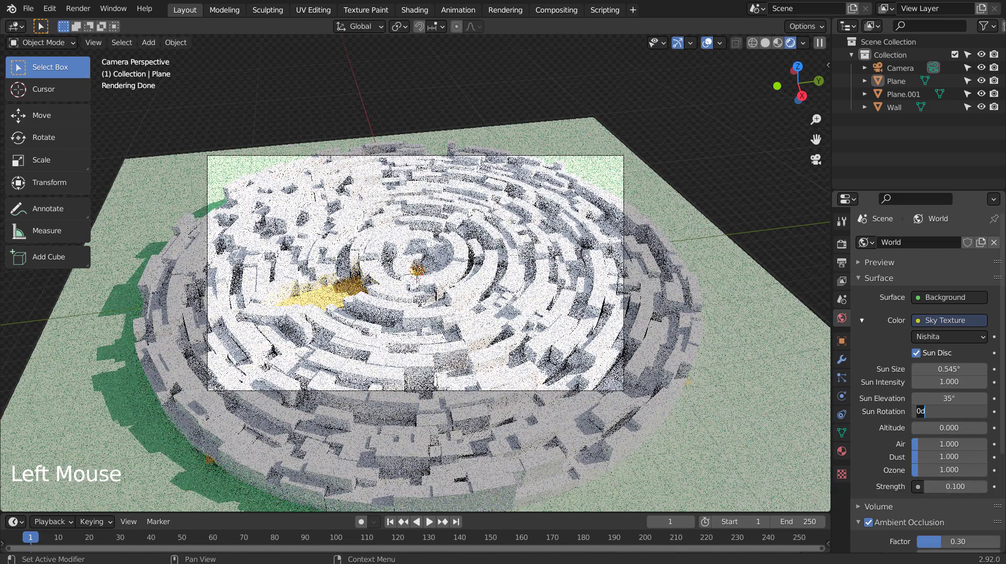
key(Return)
double_click(949, 411)
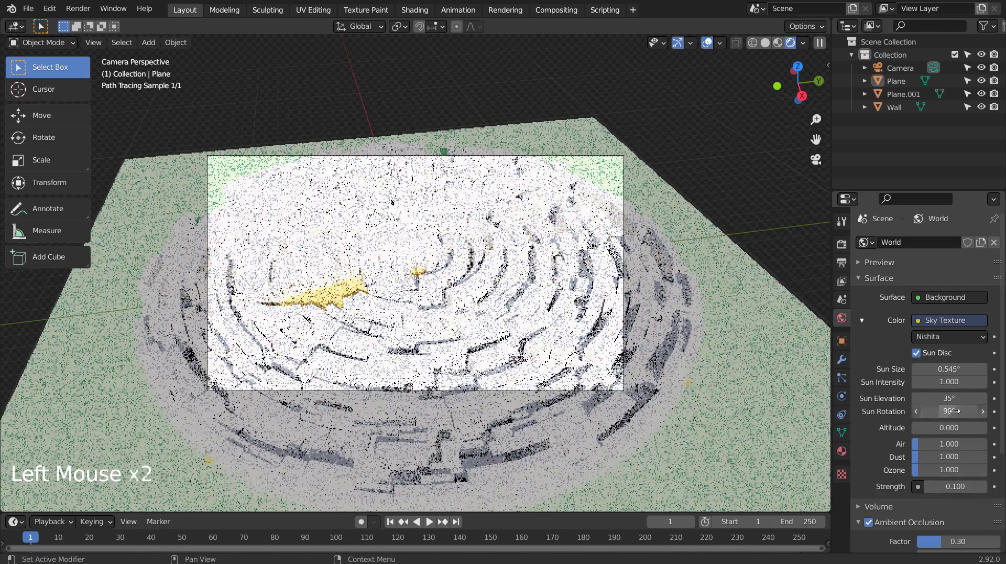
text(90d)
key(Return)
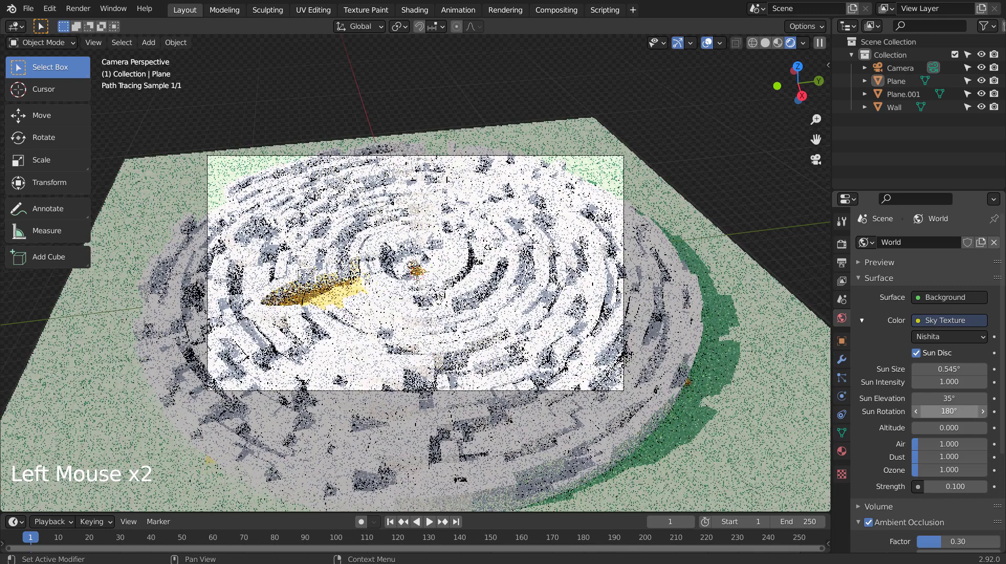
click(949, 411)
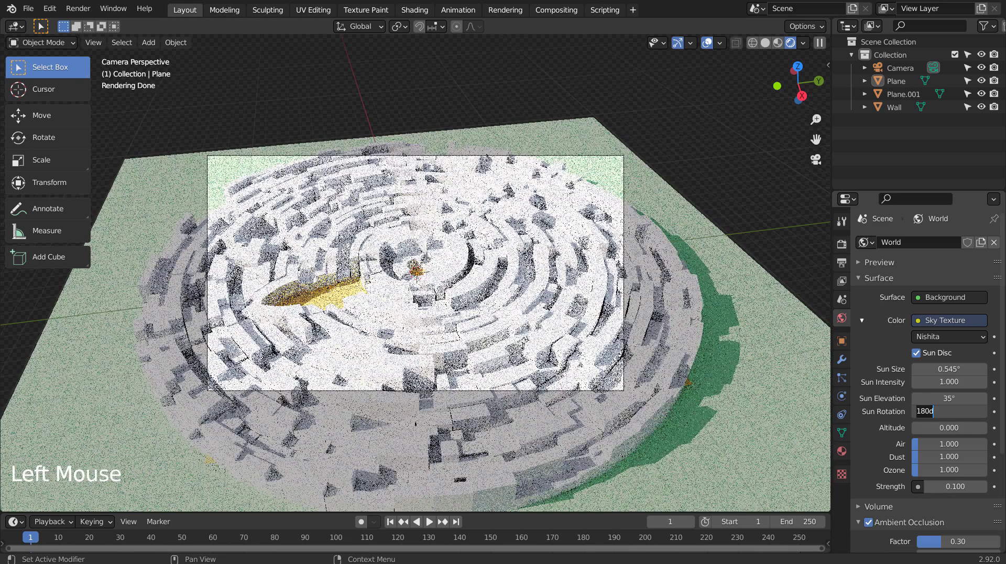
text(270)
key(Return)
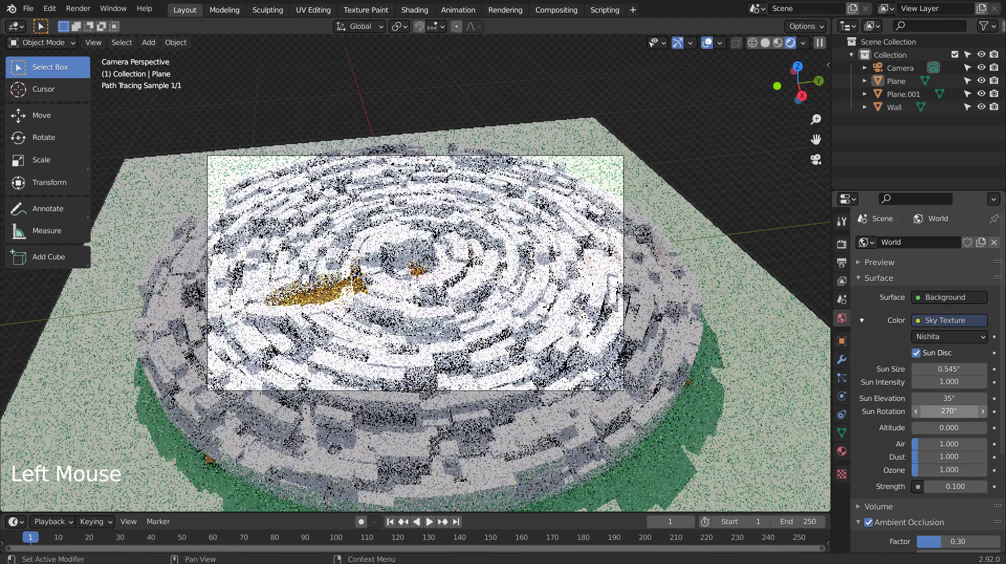
double_click(949, 410)
text(0)
key(Return)
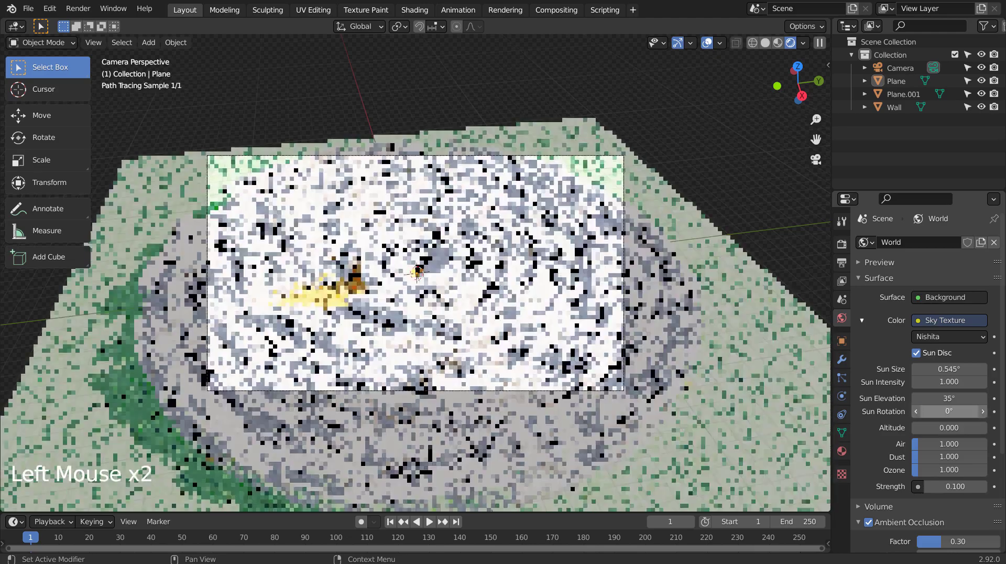
Step: Set the sky's sun rotation to 180°
click(949, 411)
text(1)
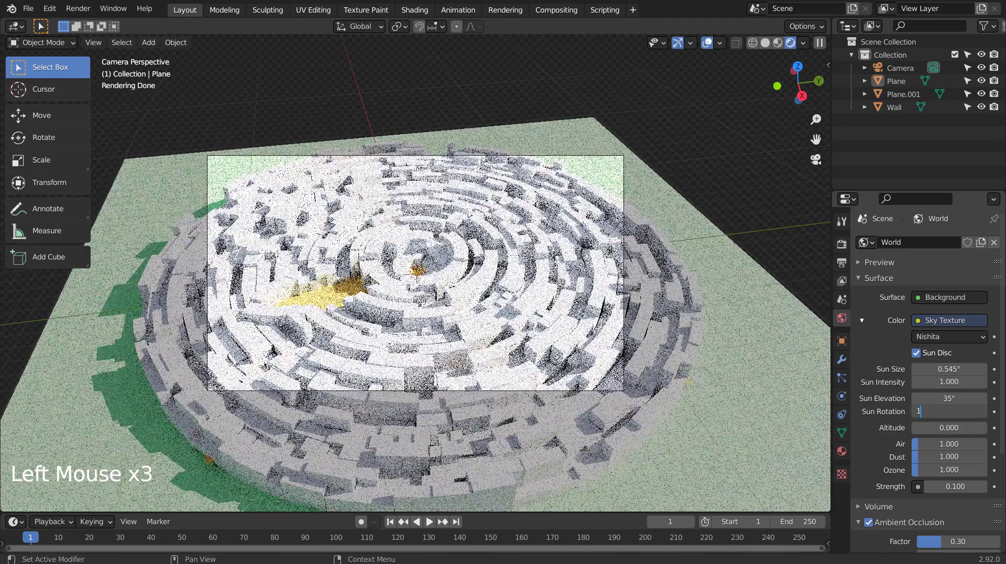
text(80)
key(Return)
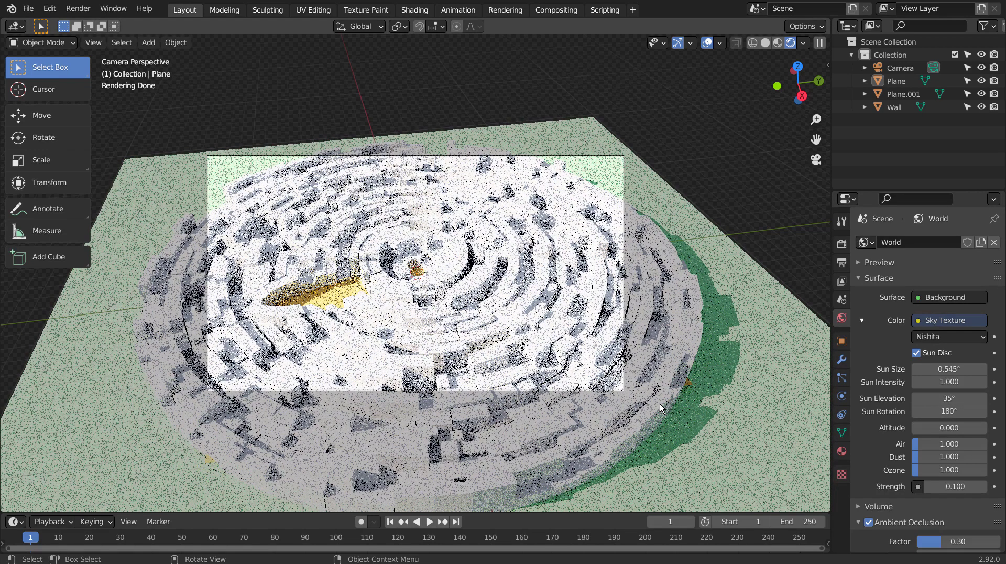
Step: Set the Cycles render samples to 32 and save the file with the viewport back in solid shading
click(841, 244)
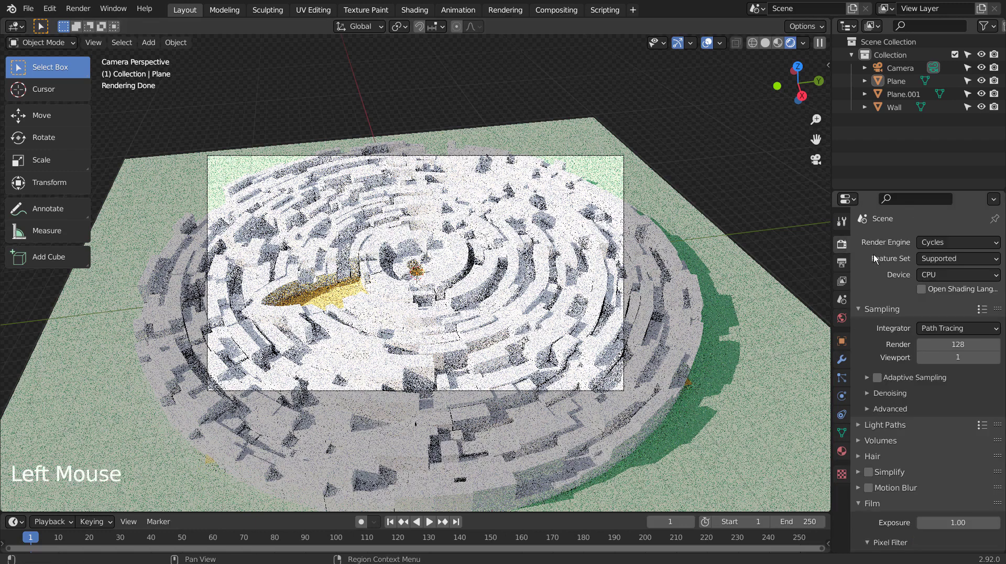
double_click(943, 344)
text(32)
key(Return)
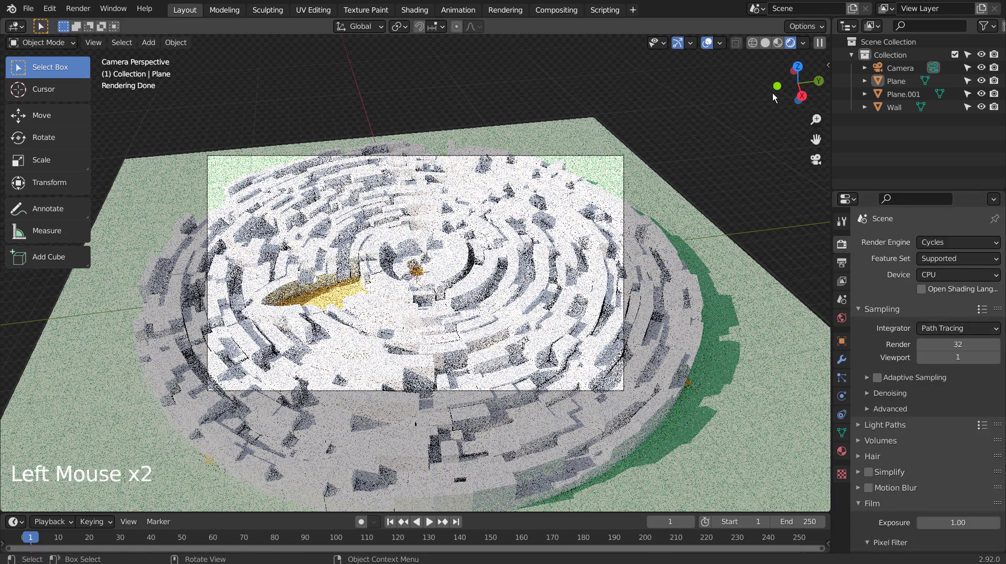
click(768, 42)
key(ctrl+s)
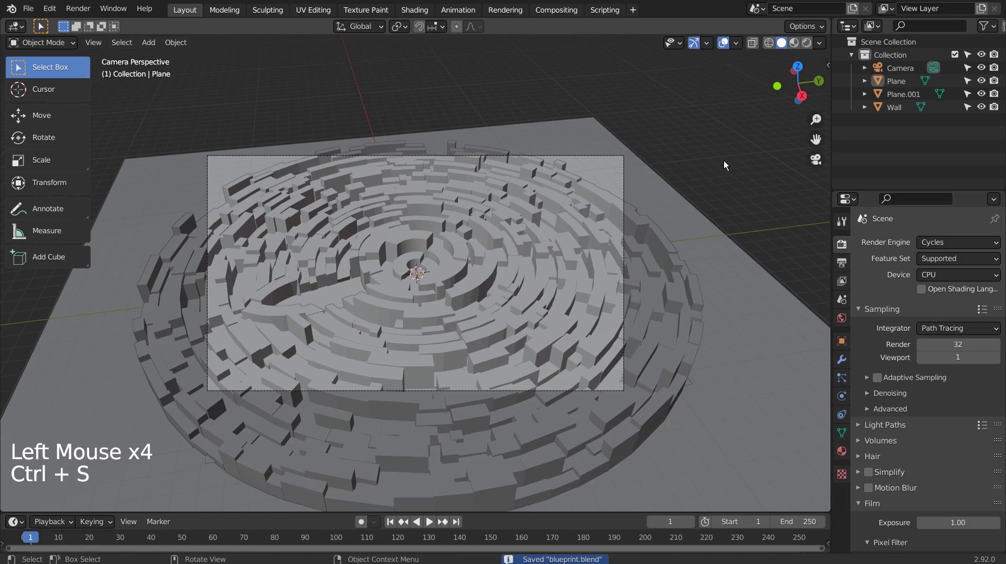
Step: Turn off the scene's use of compositing nodes and return to the Layout workspace
click(564, 10)
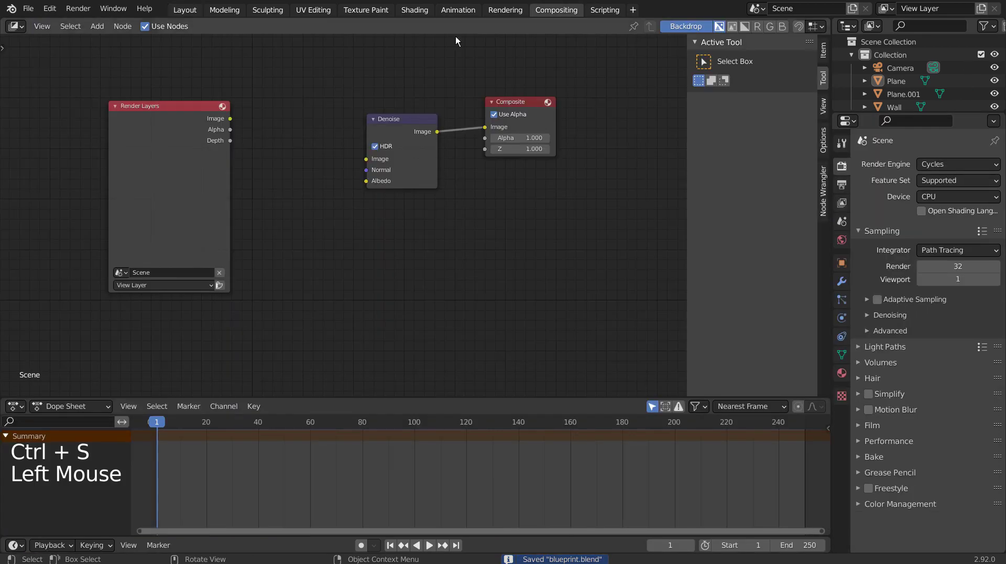
click(148, 25)
click(185, 9)
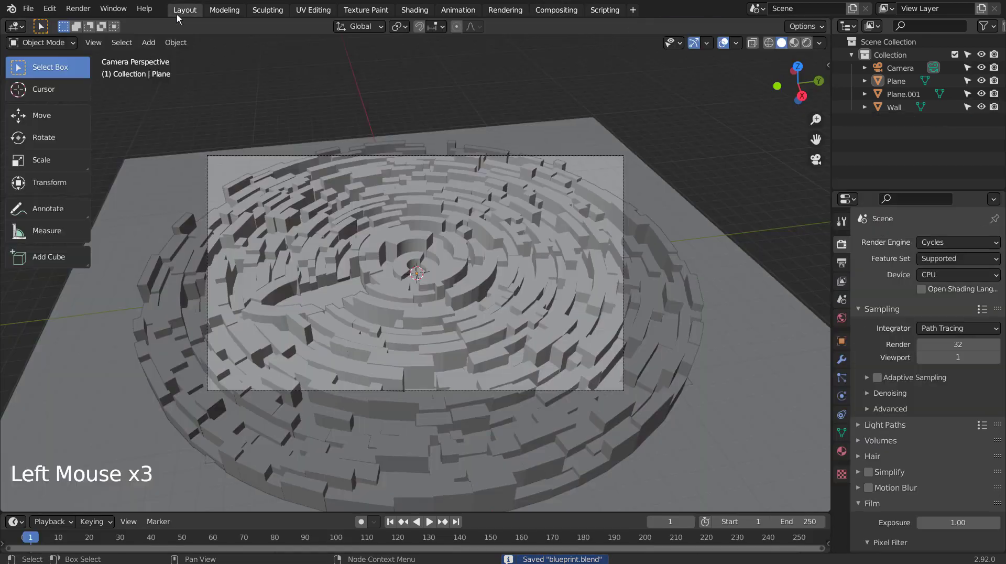
Step: Save the file and render the maze from the camera as a still image
click(747, 174)
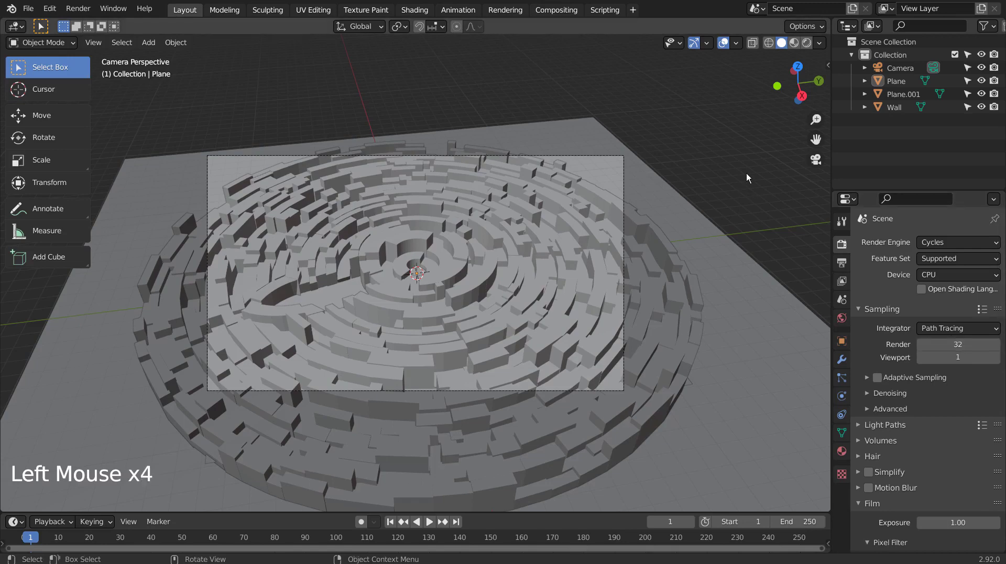
key(ctrl+s)
key(F12)
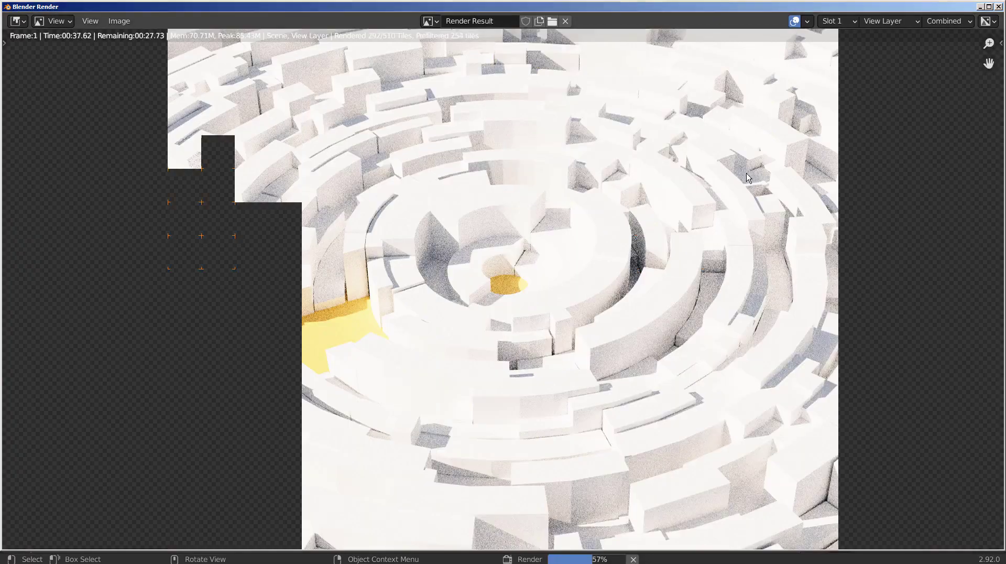